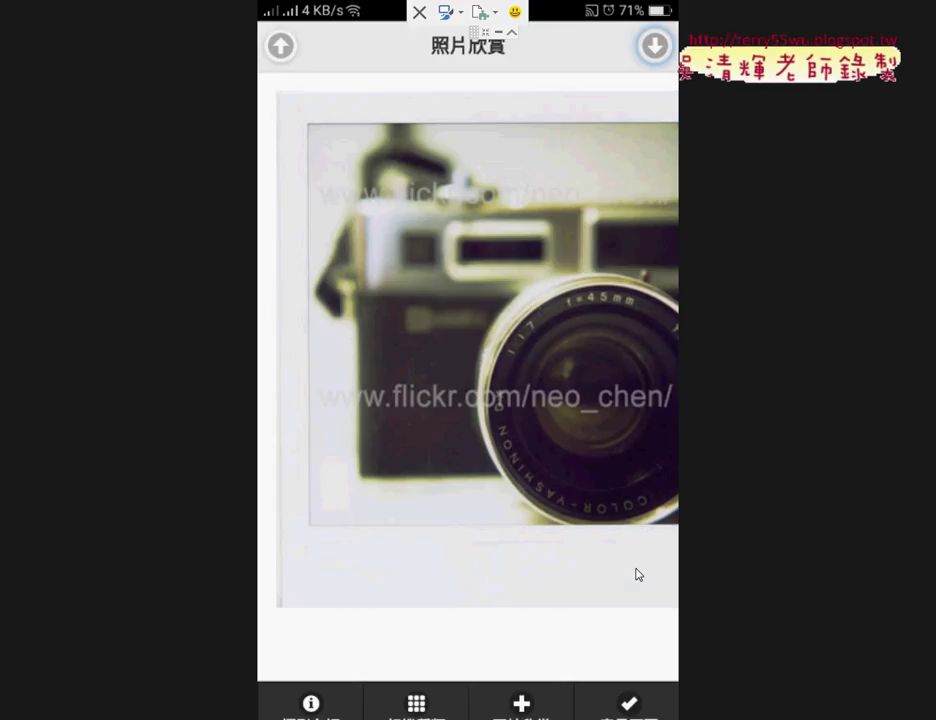
Hide the phone mirroring window, open the 206APP(20161221) folder on drive D and select its index.html file
left_click(512, 38)
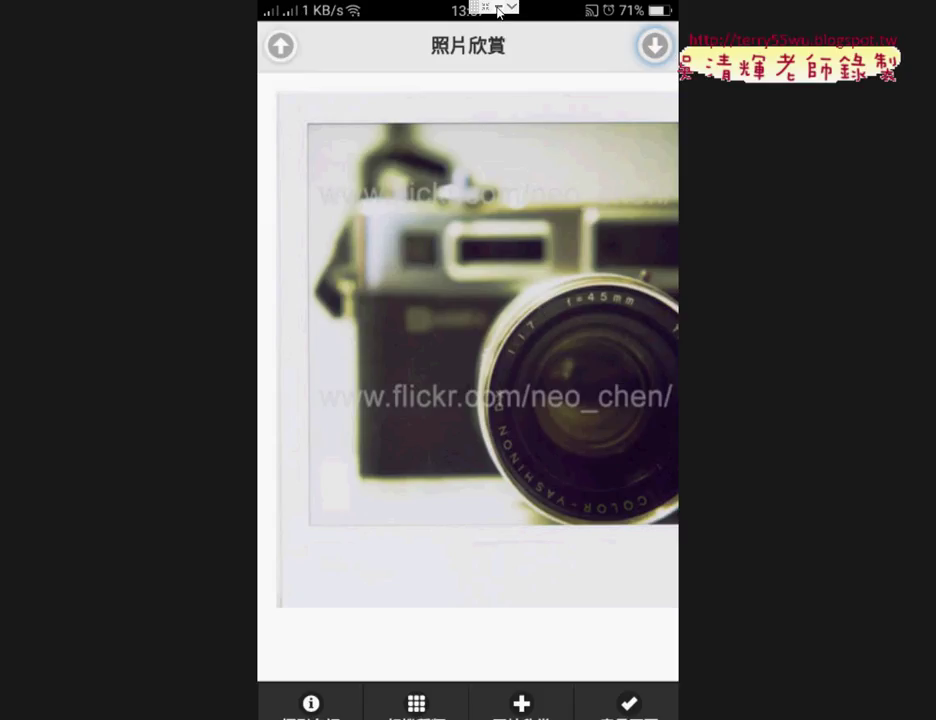
left_click(499, 9)
left_click_drag(533, 77, 458, 81)
double_click(26, 24)
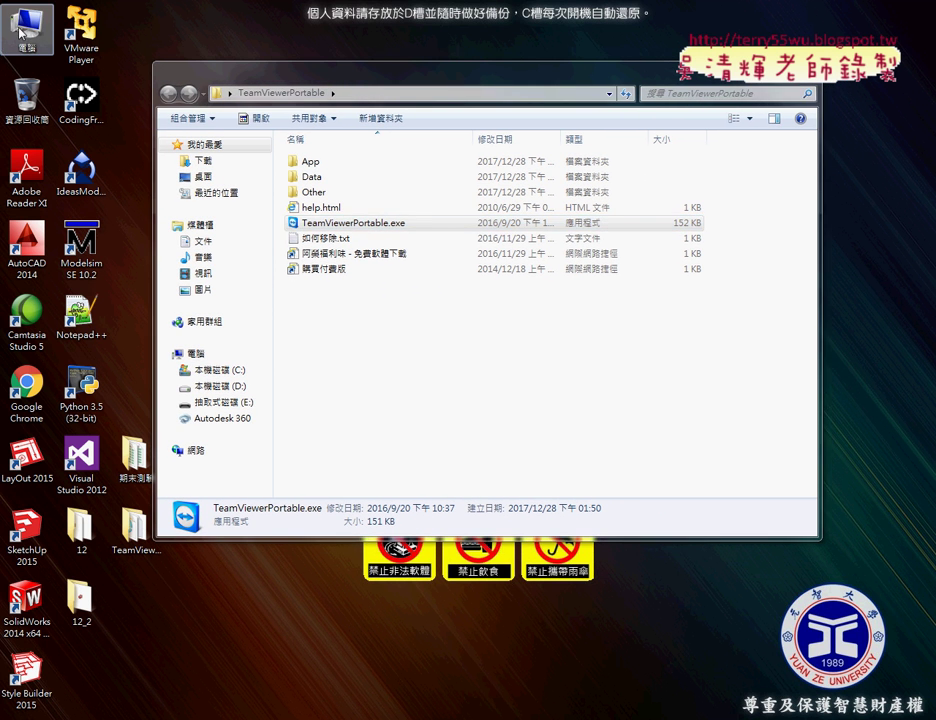
left_click_drag(476, 92, 470, 77)
double_click(554, 192)
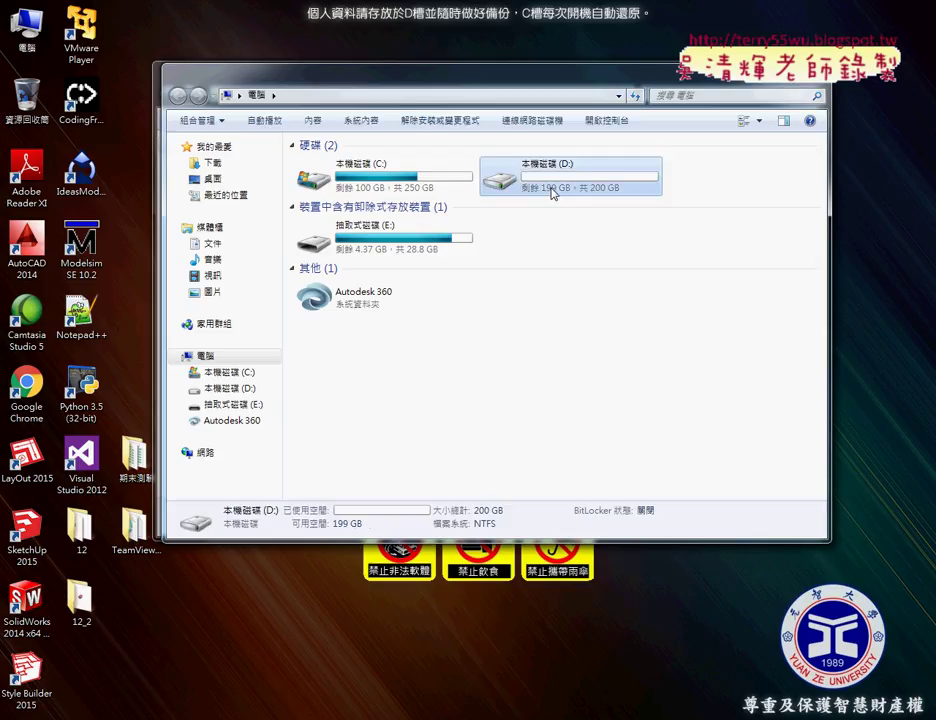
double_click(342, 163)
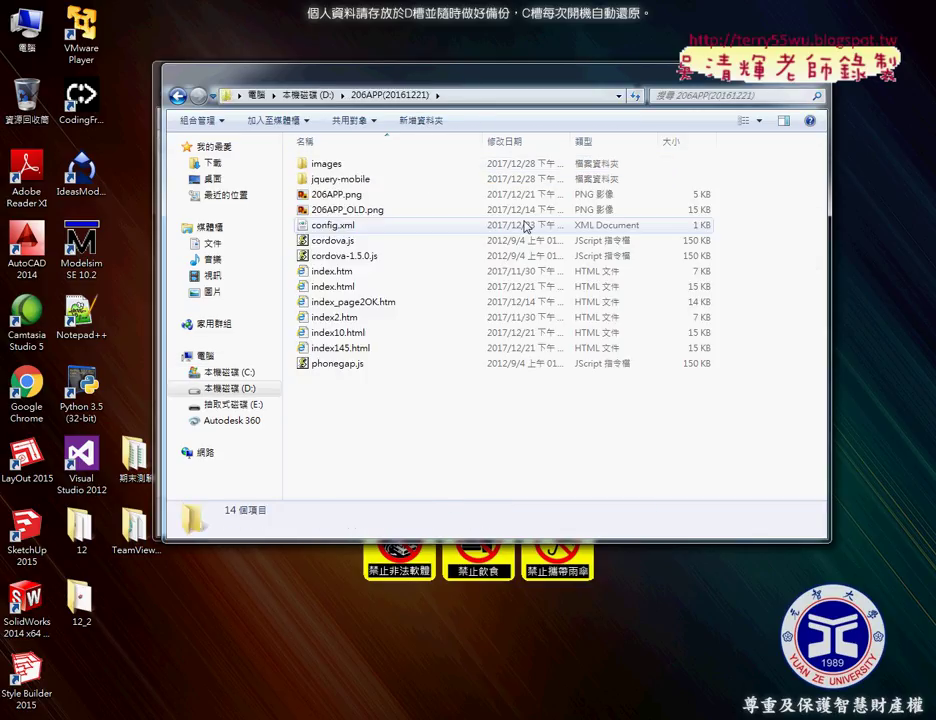
left_click(359, 289)
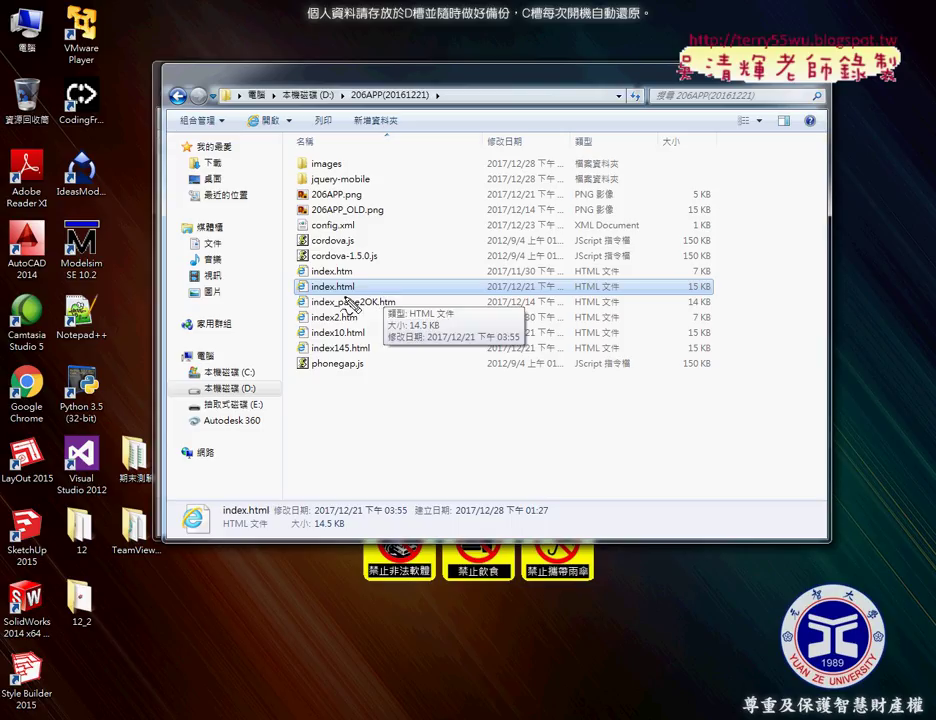
mouse_move(288, 279)
left_mouse_down()
mouse_move(310, 298)
mouse_move(369, 293)
left_mouse_up()
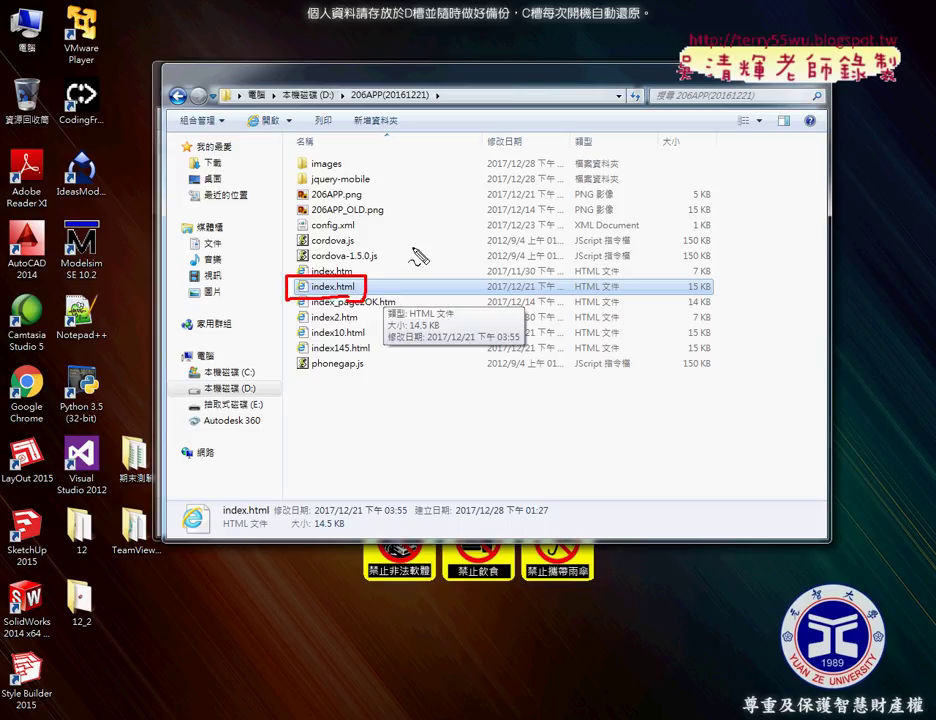
mouse_move(413, 250)
left_mouse_down()
mouse_move(366, 283)
mouse_move(383, 281)
left_mouse_up()
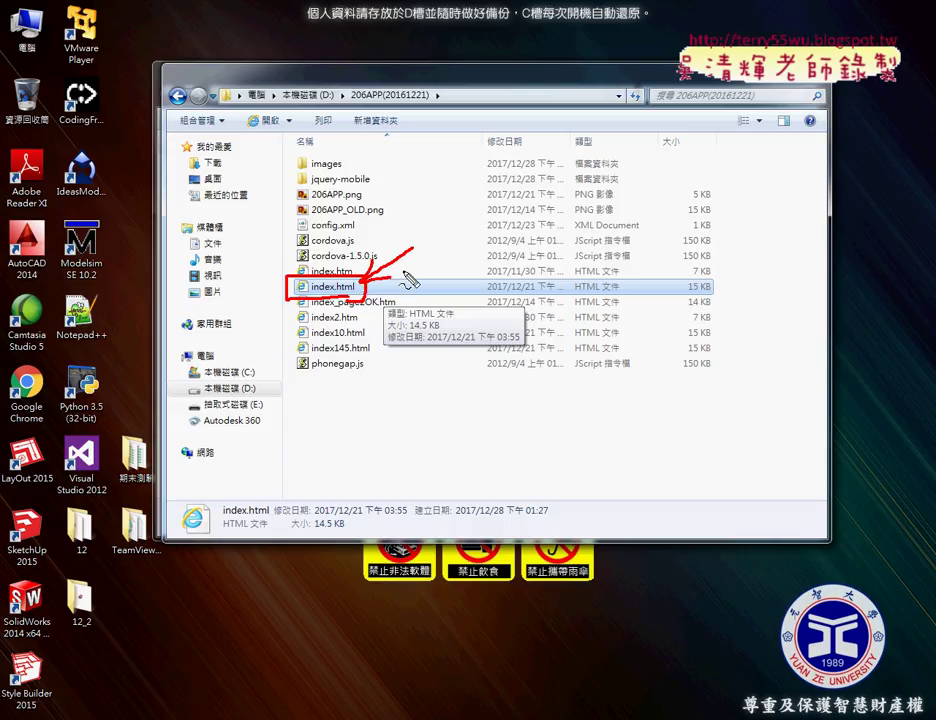
mouse_move(372, 420)
left_mouse_down()
mouse_move(262, 150)
mouse_move(432, 224)
mouse_move(380, 428)
left_mouse_up()
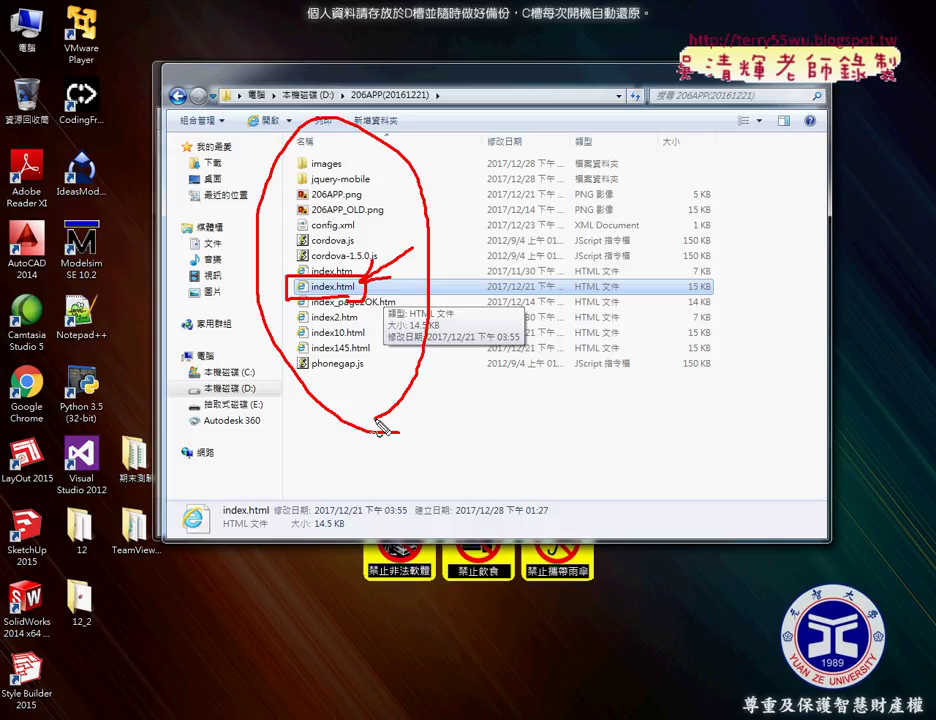
key("Escape")
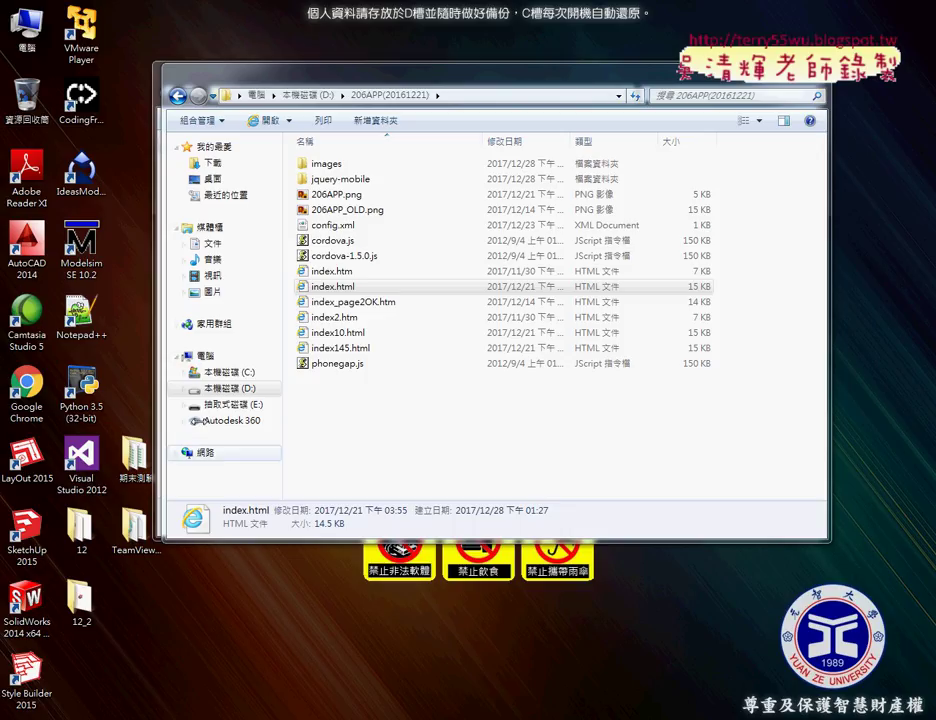
Close the Visual Studio window that is already open and launch Visual Studio 2017 from the installed programs
left_click(333, 286)
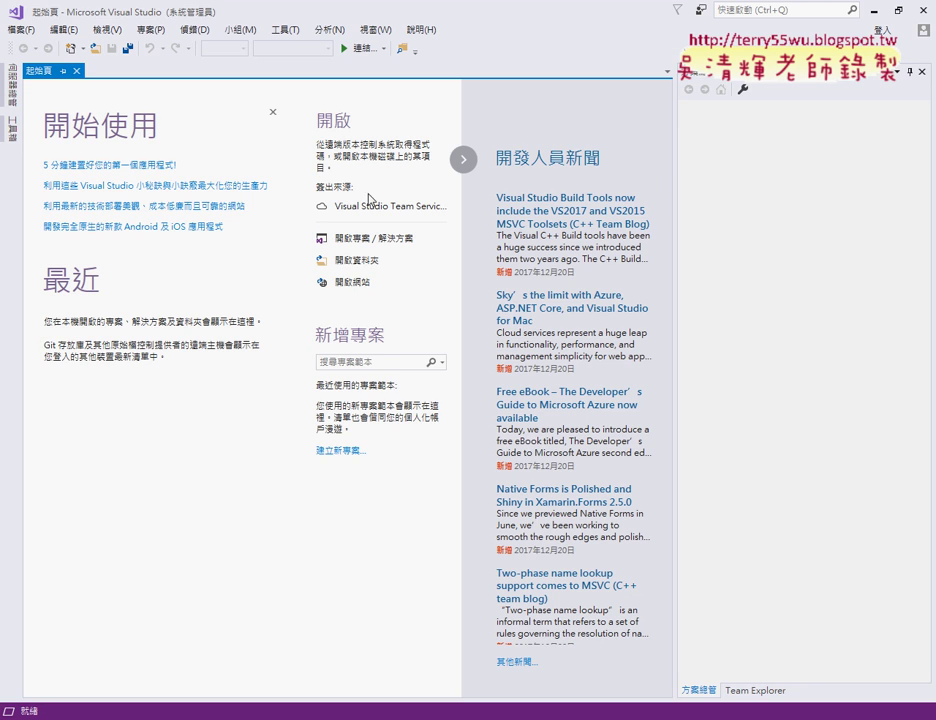
left_click(918, 10)
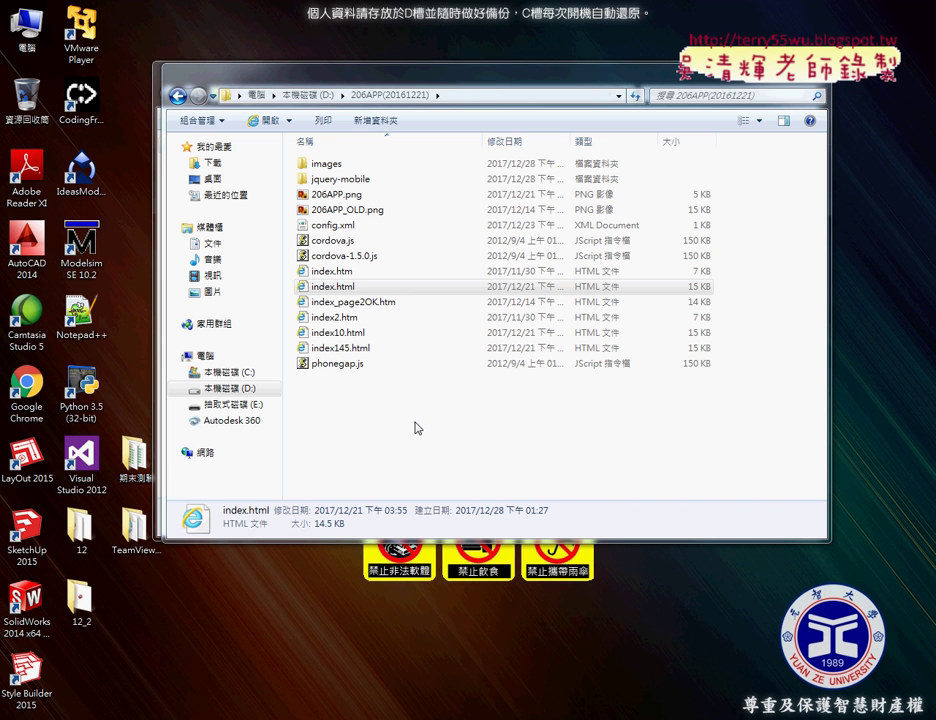
left_click(25, 714)
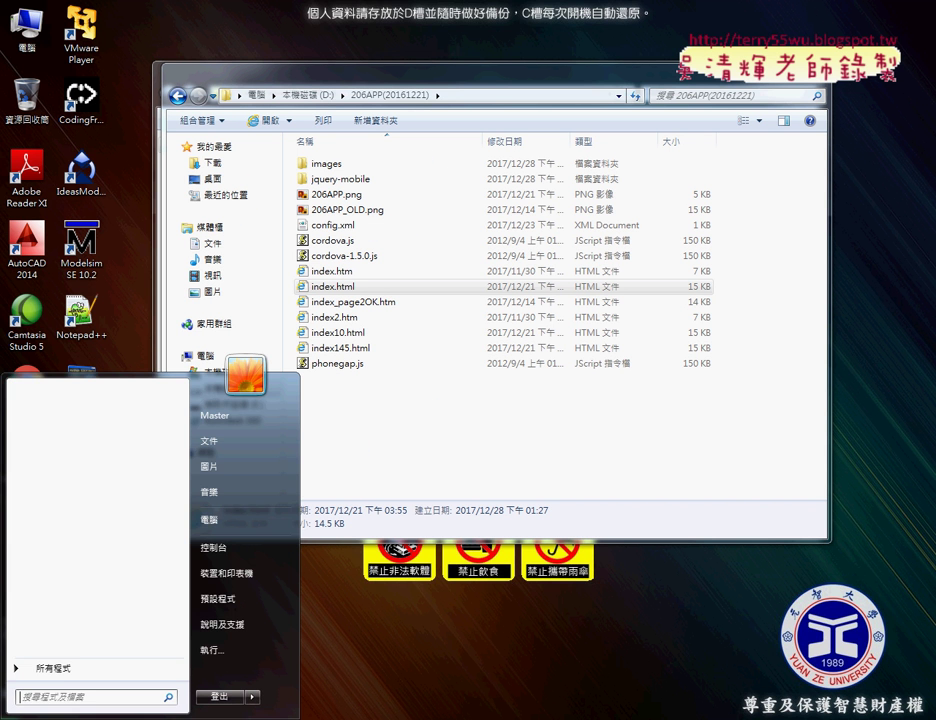
left_click(58, 669)
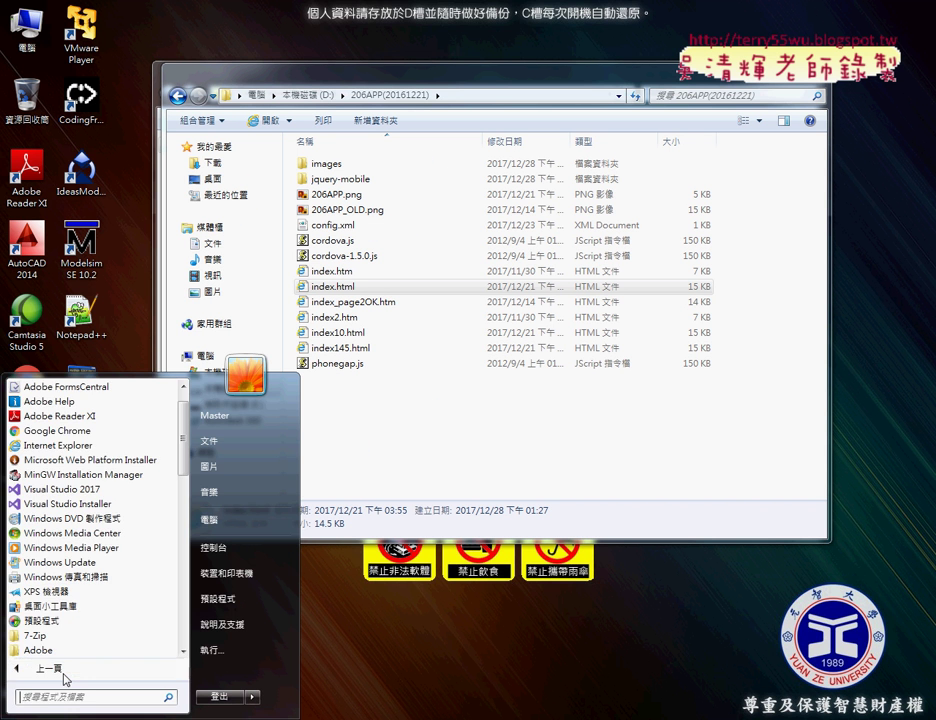
left_click(107, 494)
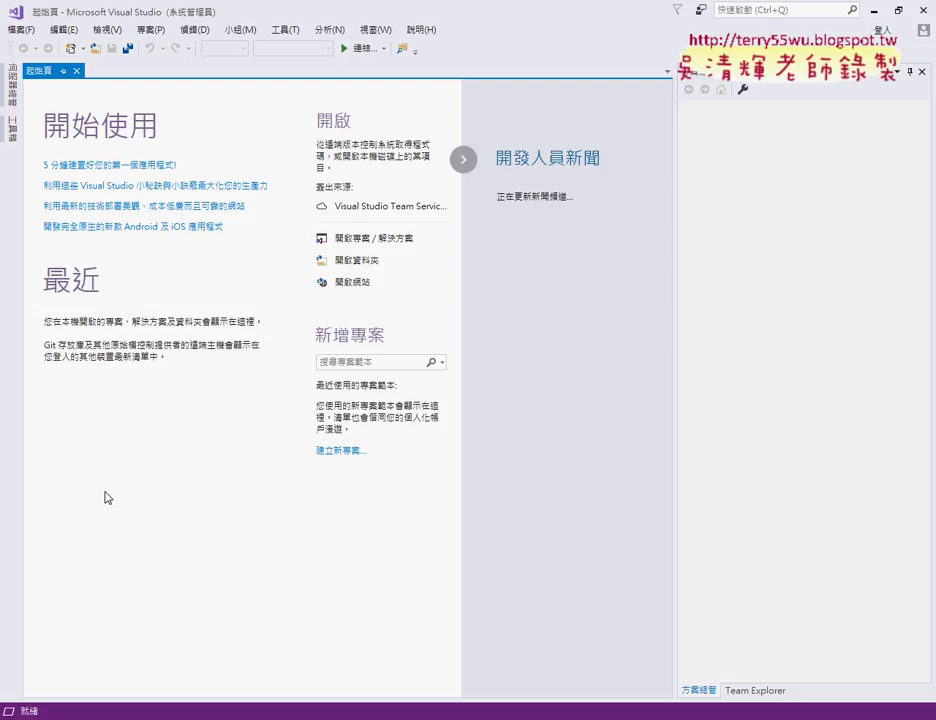
left_click_drag(296, 156, 297, 430)
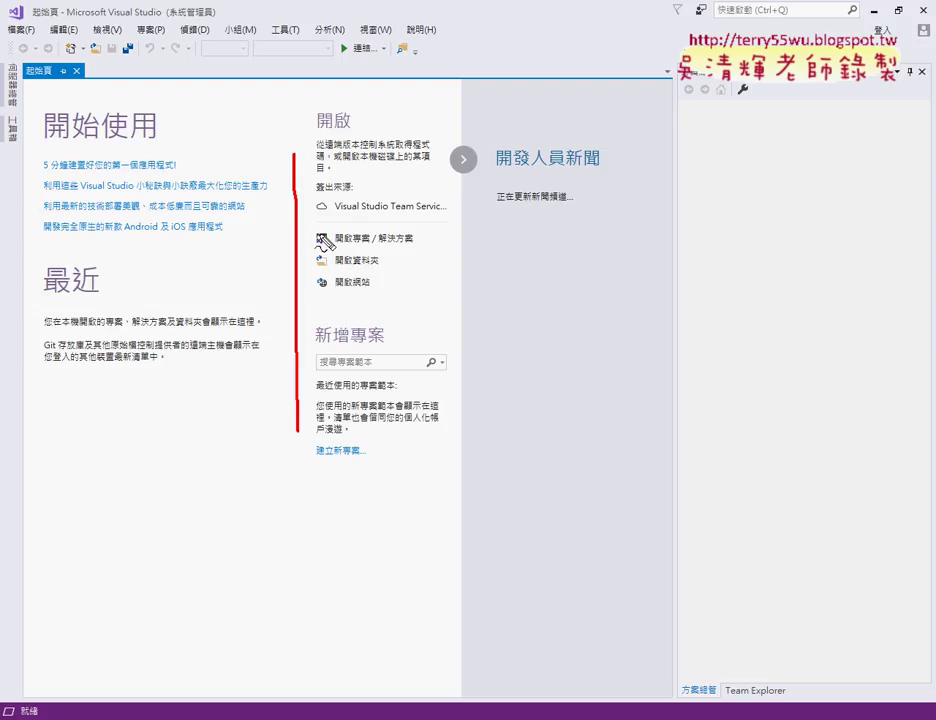
mouse_move(337, 89)
left_mouse_down()
mouse_move(376, 92)
mouse_move(608, 416)
mouse_move(297, 432)
left_mouse_up()
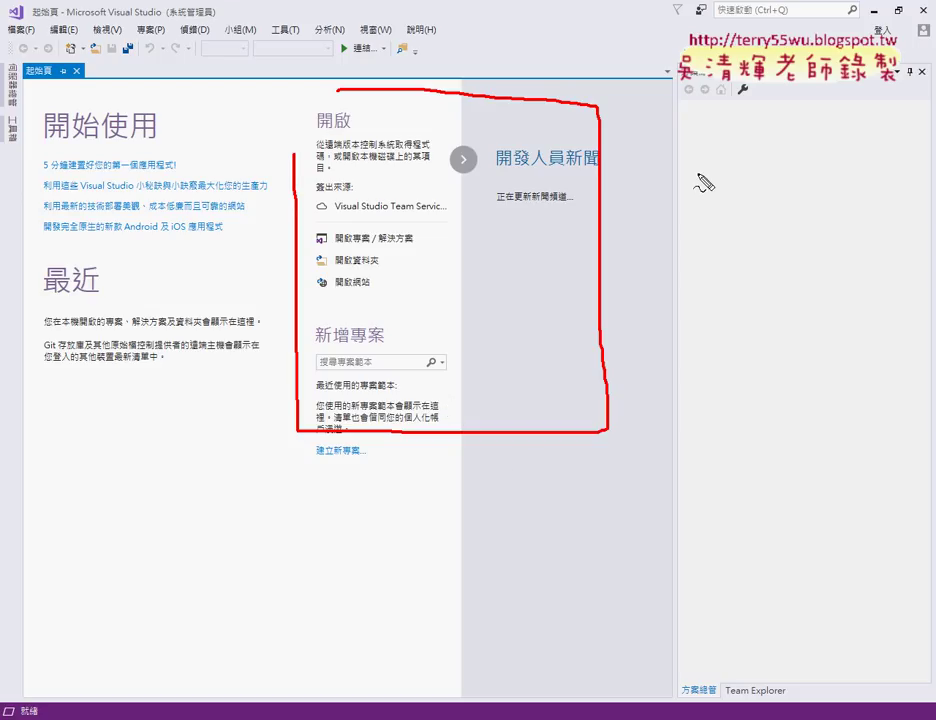
key("Escape")
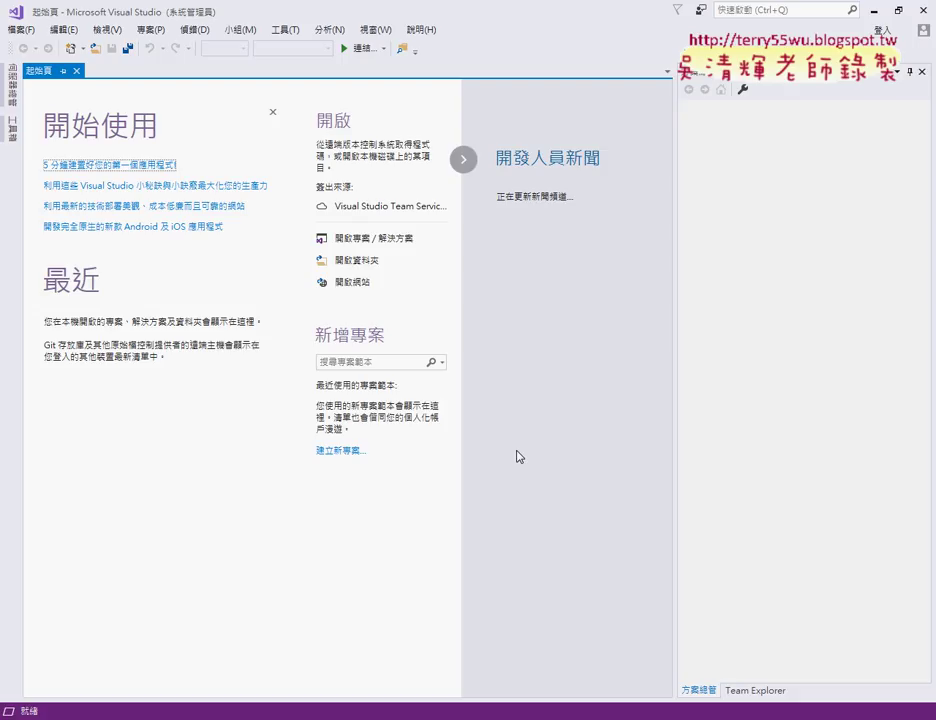
Start a new JavaScript project based on the blank app (Apache Cordova) template
left_click(19, 30)
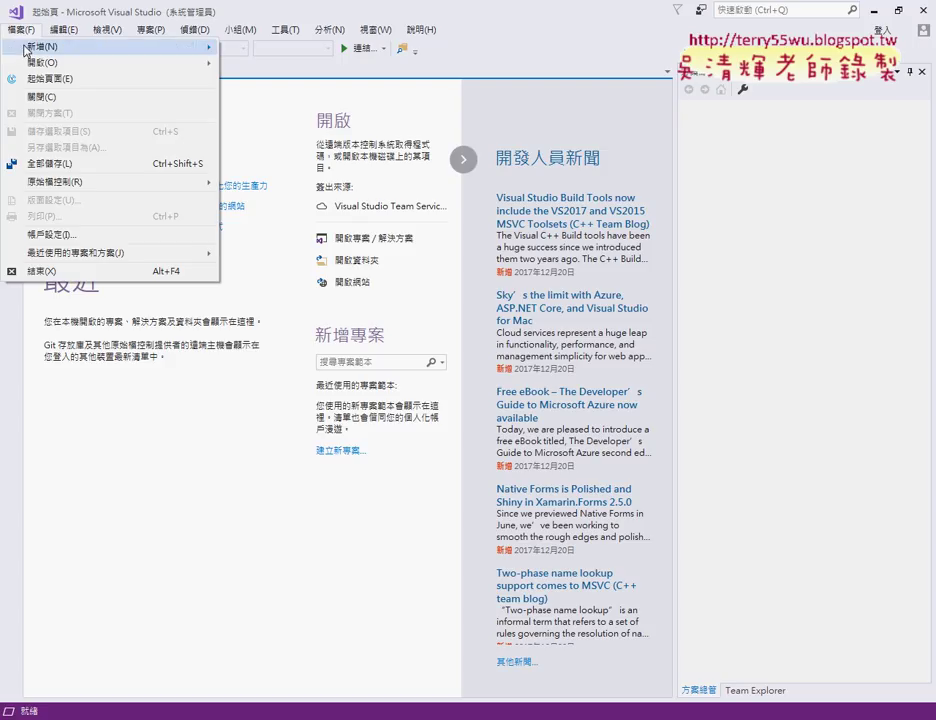
mouse_move(27, 47)
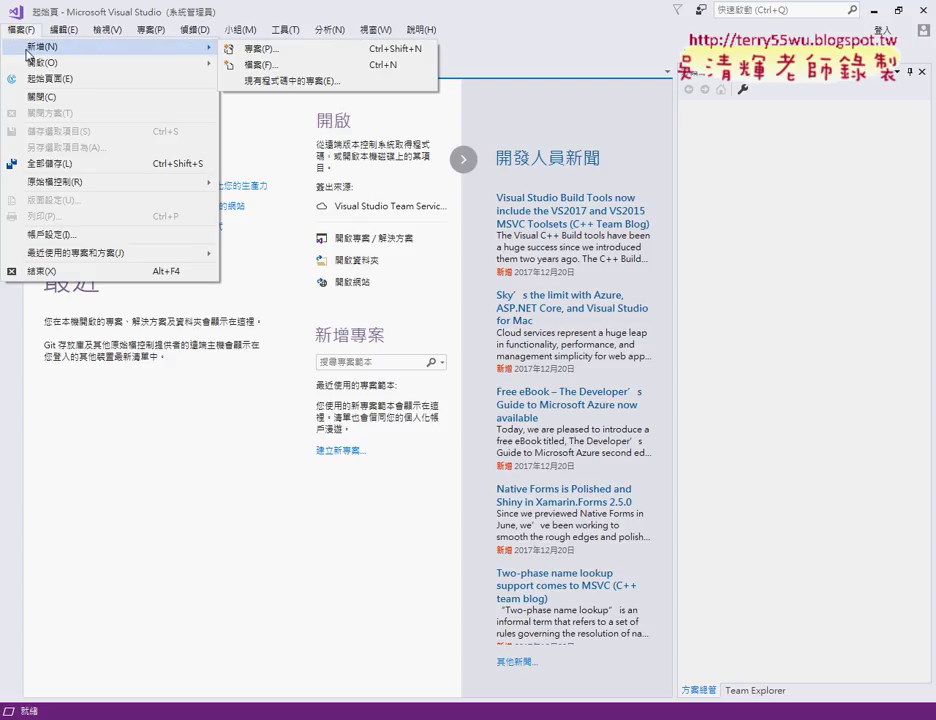
left_click(247, 52)
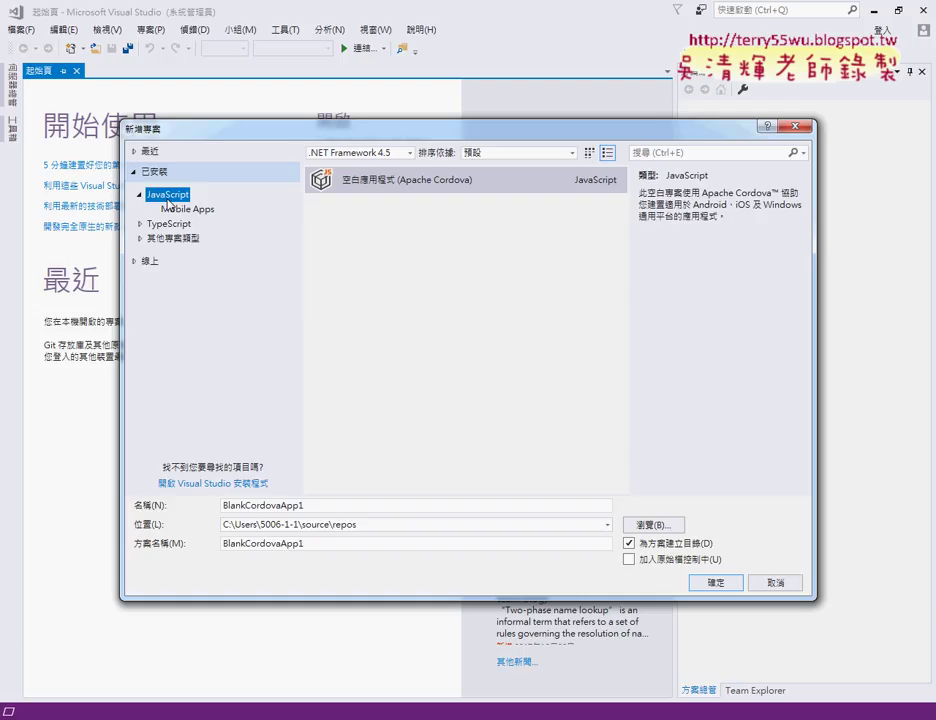
mouse_move(180, 209)
left_mouse_down()
mouse_move(134, 198)
mouse_move(200, 192)
left_mouse_up()
mouse_move(330, 170)
left_mouse_down()
mouse_move(318, 184)
mouse_move(641, 210)
mouse_move(455, 209)
left_mouse_up()
mouse_move(391, 415)
left_mouse_down()
mouse_move(418, 215)
mouse_move(412, 226)
mouse_move(430, 230)
left_mouse_up()
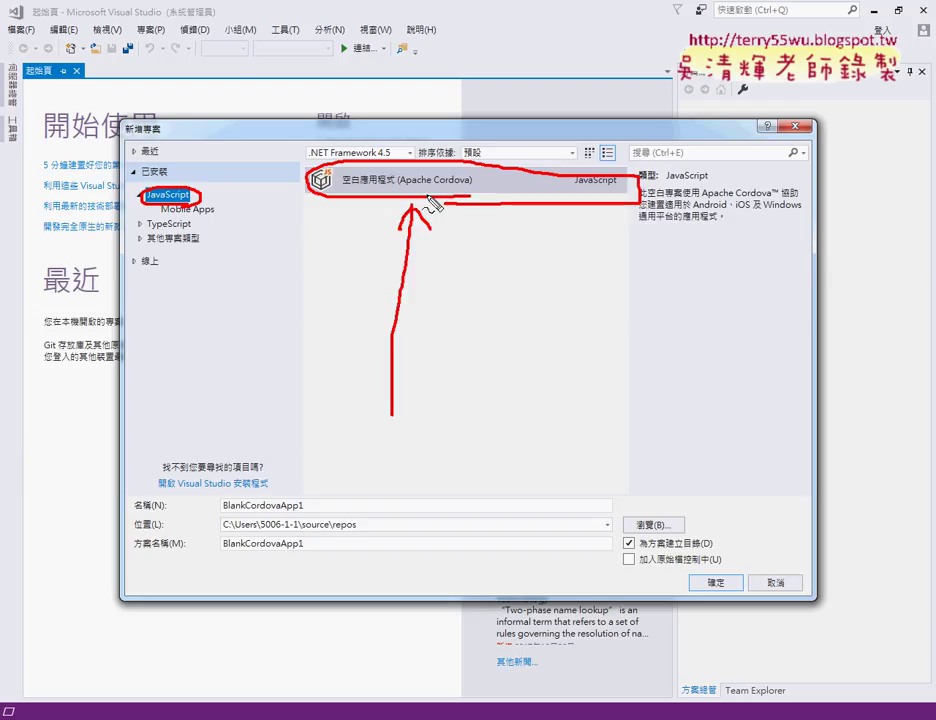
mouse_move(437, 185)
left_mouse_down()
mouse_move(476, 192)
mouse_move(435, 200)
mouse_move(469, 200)
mouse_move(459, 194)
left_mouse_up()
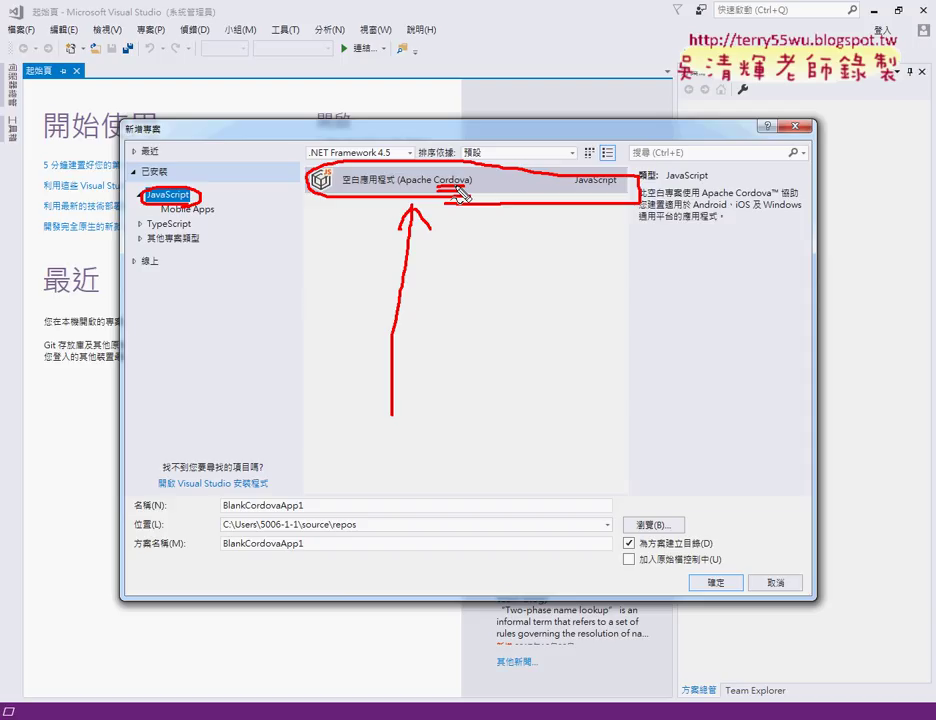
key("Escape")
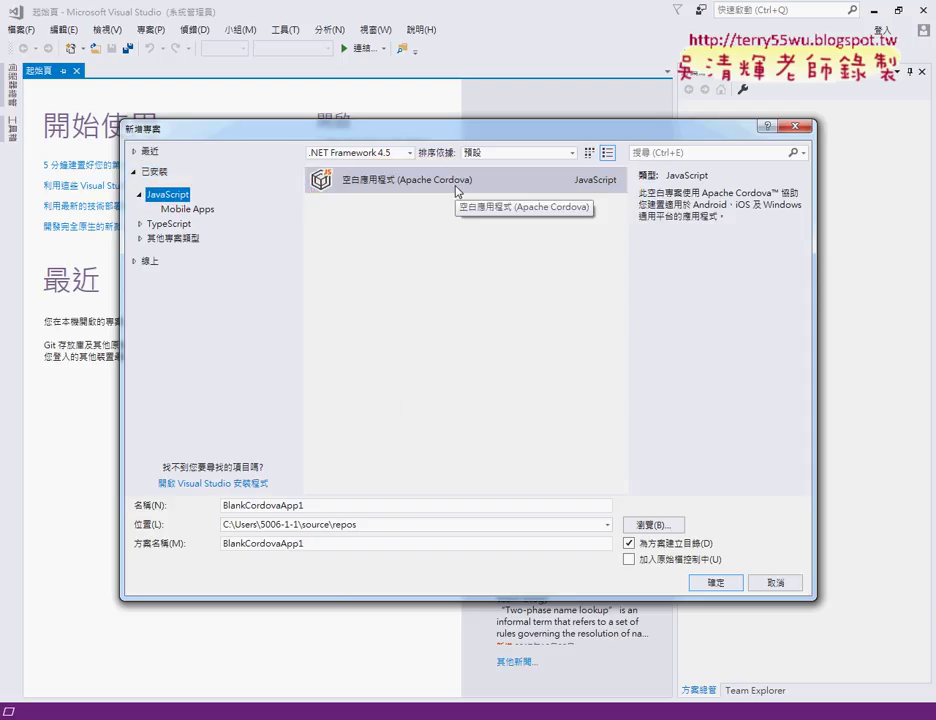
Name the new Cordova project 206APP
double_click(226, 506)
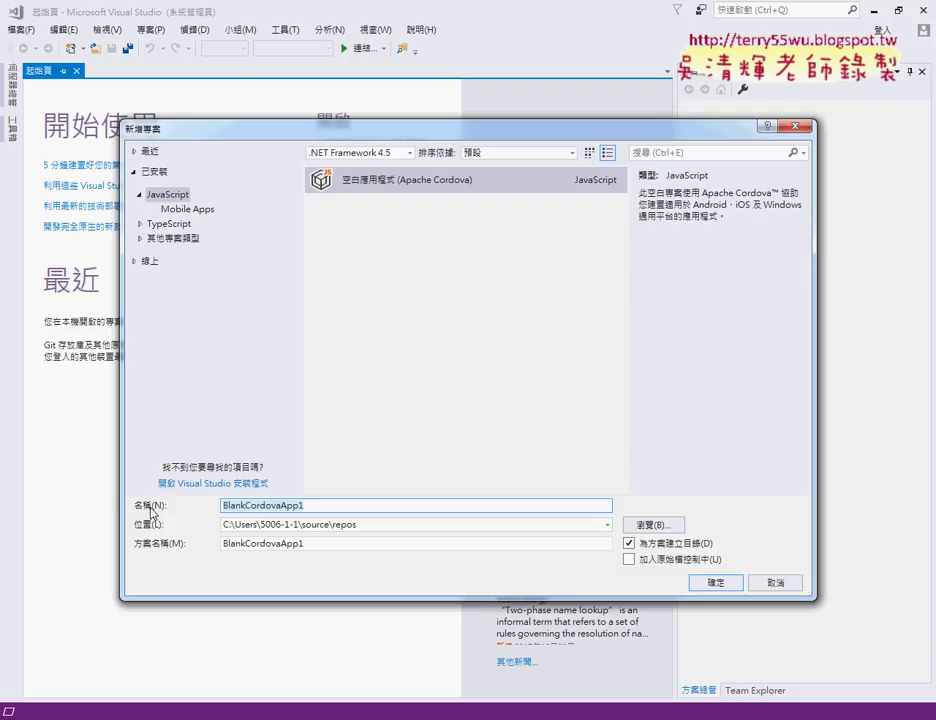
type("206A")
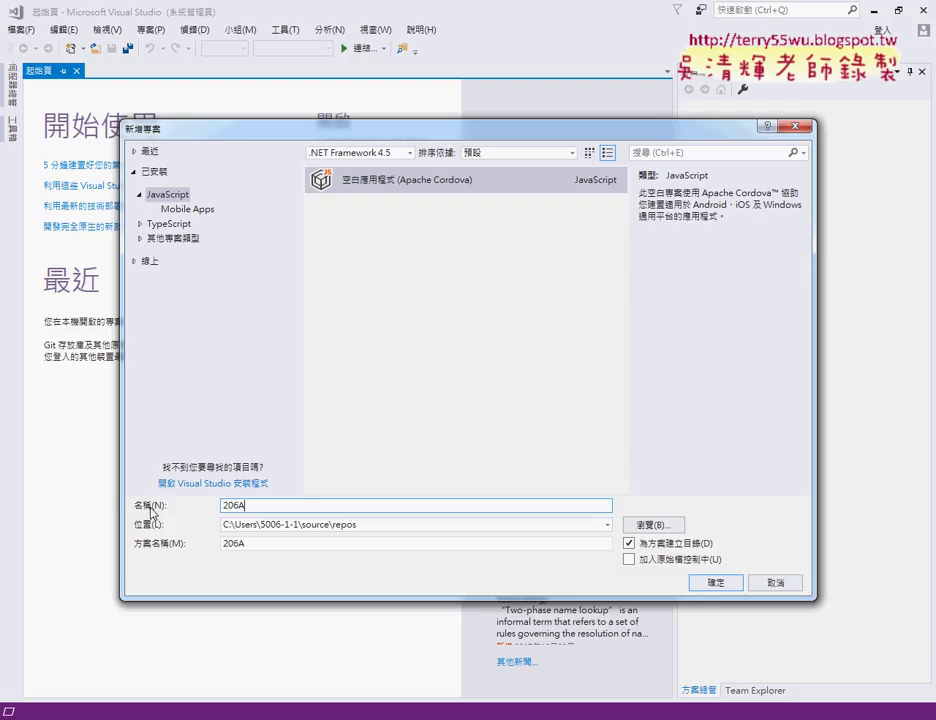
type("PP")
double_click(322, 501)
Replace the project's default location with the root of drive D, D:\
left_click(226, 527)
left_click(225, 527)
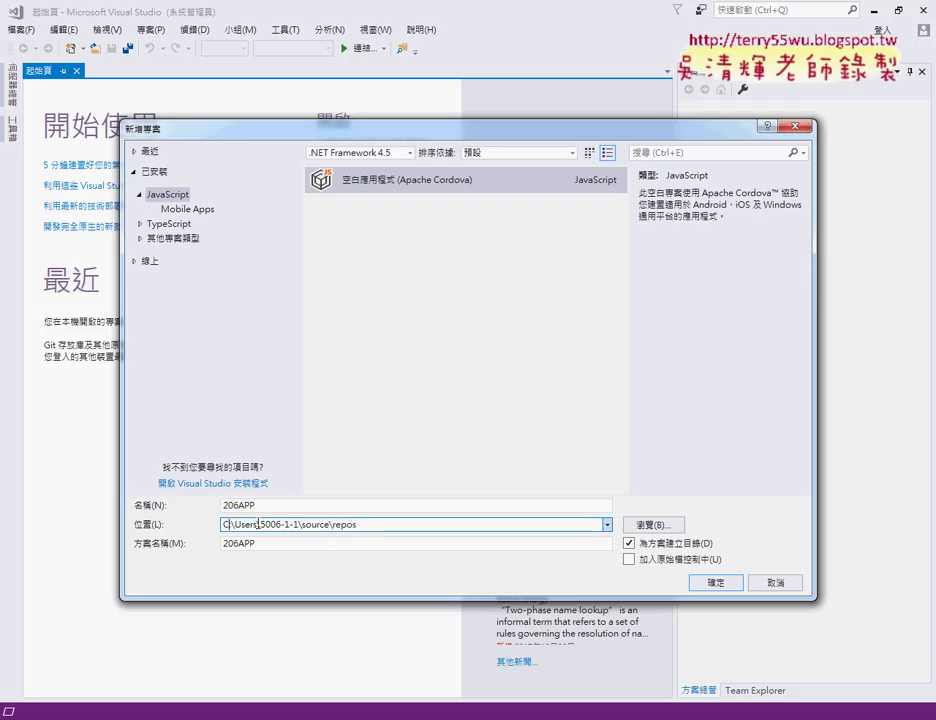
key("BackSpace")
type("D")
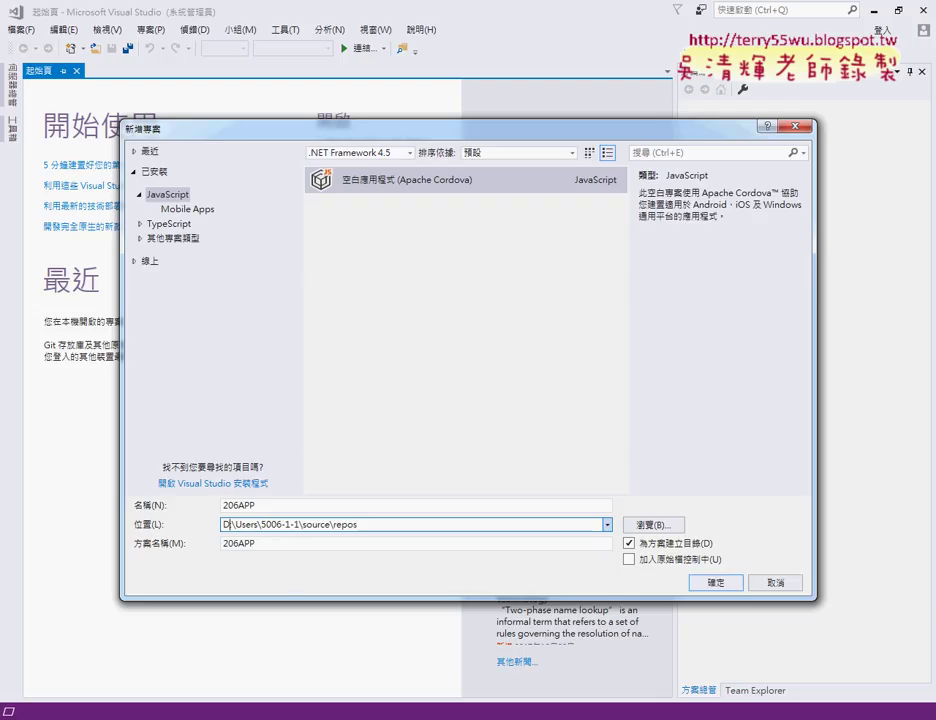
key("Right")
key("Right")
key("Delete")
key("Delete")
key("Delete")
key("Delete")
key("Delete")
key("Delete")
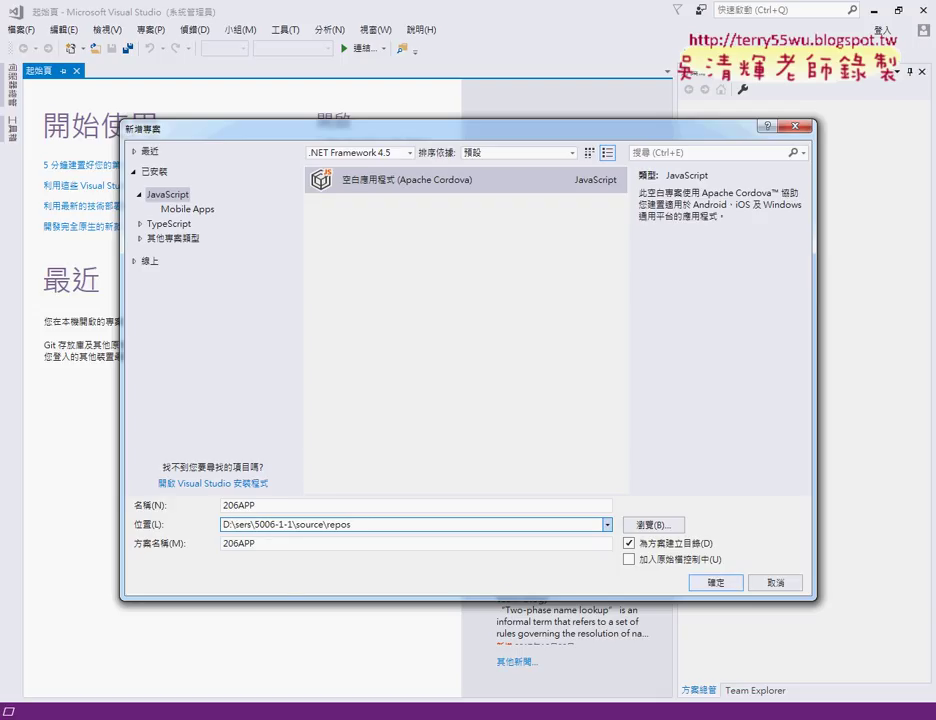
key("Delete")
key("Delete")
key("Delete")
key("Delete")
key("Delete")
key("Delete")
key("Delete")
key("Delete")
key("Delete")
key("Delete")
key("Delete")
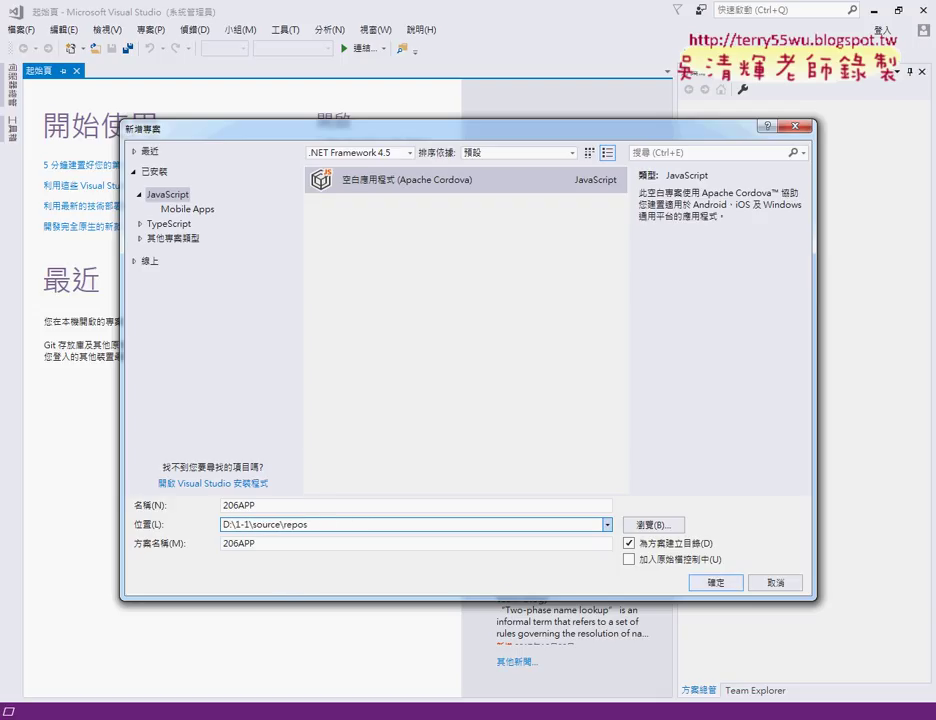
key("Delete")
key("Delete")
key("Delete")
key("Delete")
key("Delete")
key("Delete")
key("Delete")
key("Delete")
key("Delete")
key("Delete")
Extend the location to D:\206APP_VS2017, reusing the copied project name, and create the project
left_click_drag(255, 505, 205, 506)
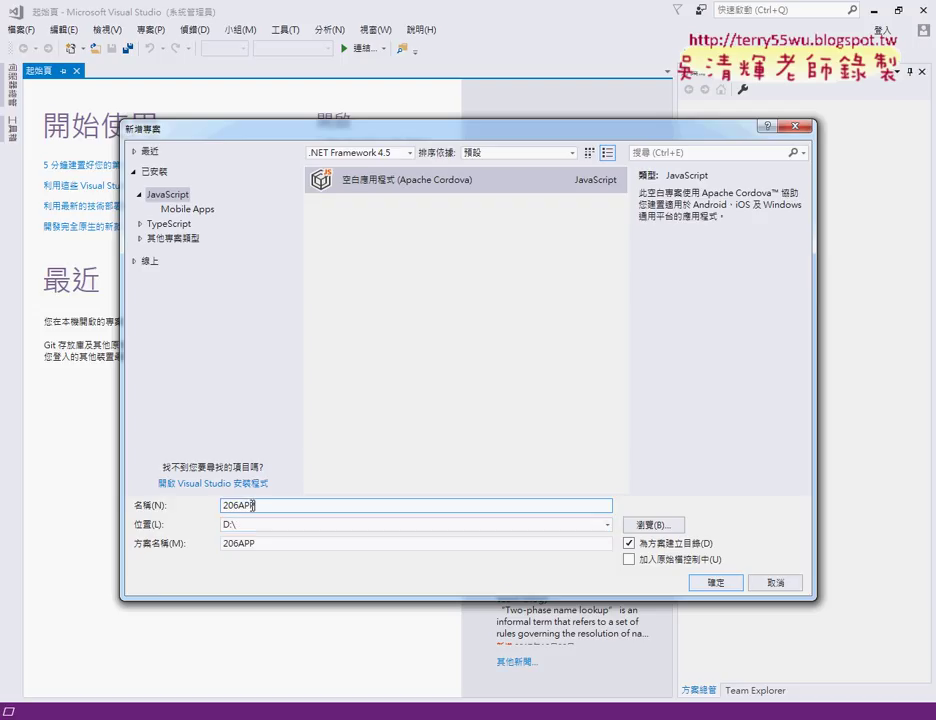
right_click(247, 507)
left_click(255, 533)
left_click(255, 525)
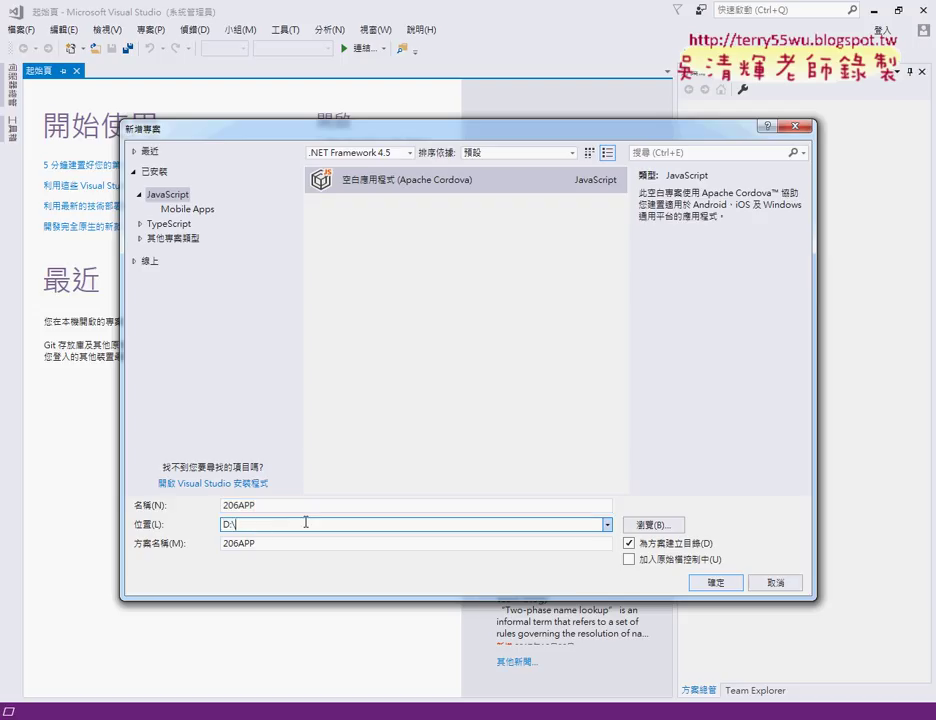
key("ctrl+v")
type("_VS2017")
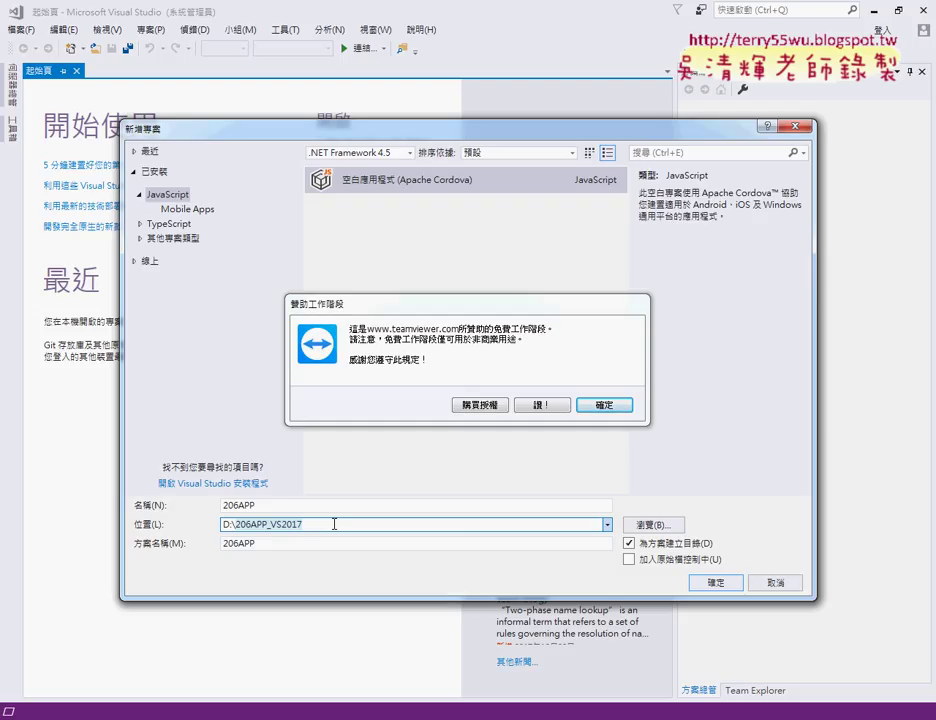
left_click(605, 406)
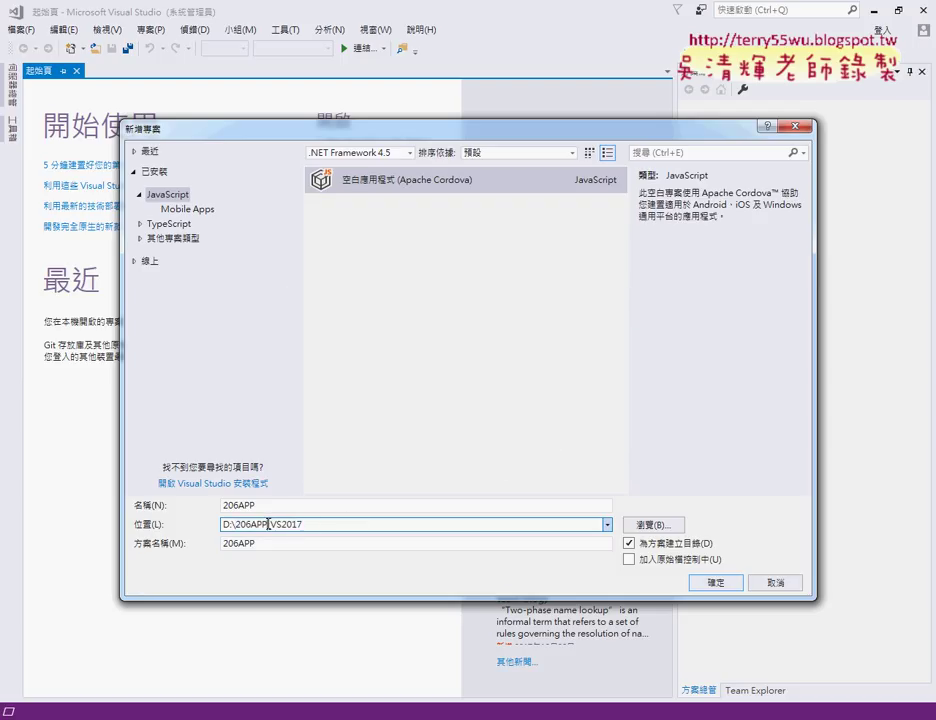
left_click_drag(268, 525, 324, 524)
left_click(727, 594)
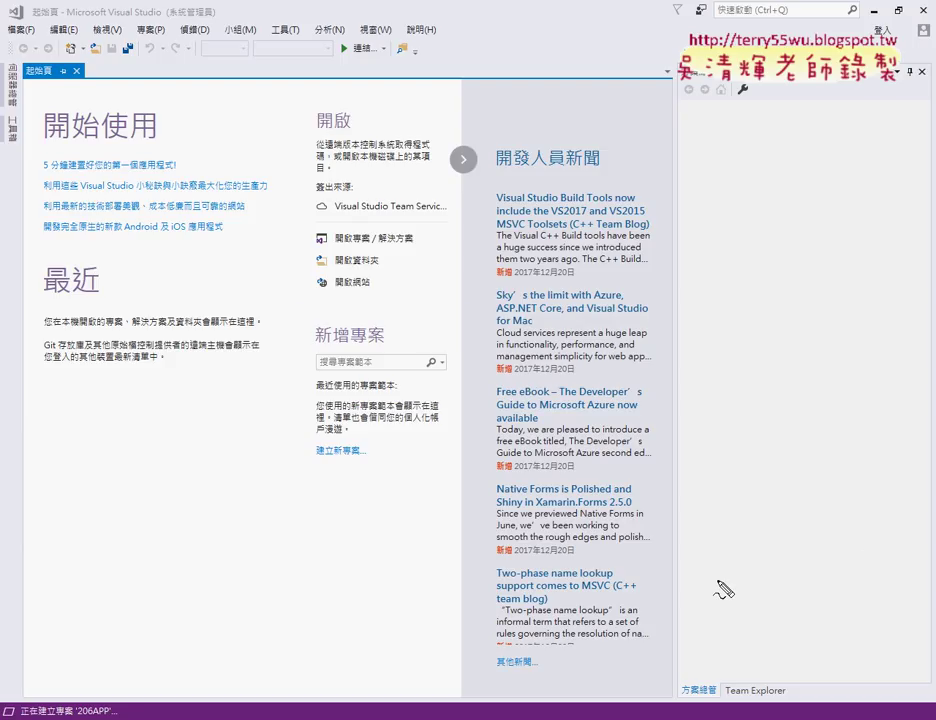
left_click_drag(677, 73, 671, 553)
mouse_move(907, 70)
left_mouse_down()
mouse_move(921, 547)
mouse_move(688, 558)
left_mouse_up()
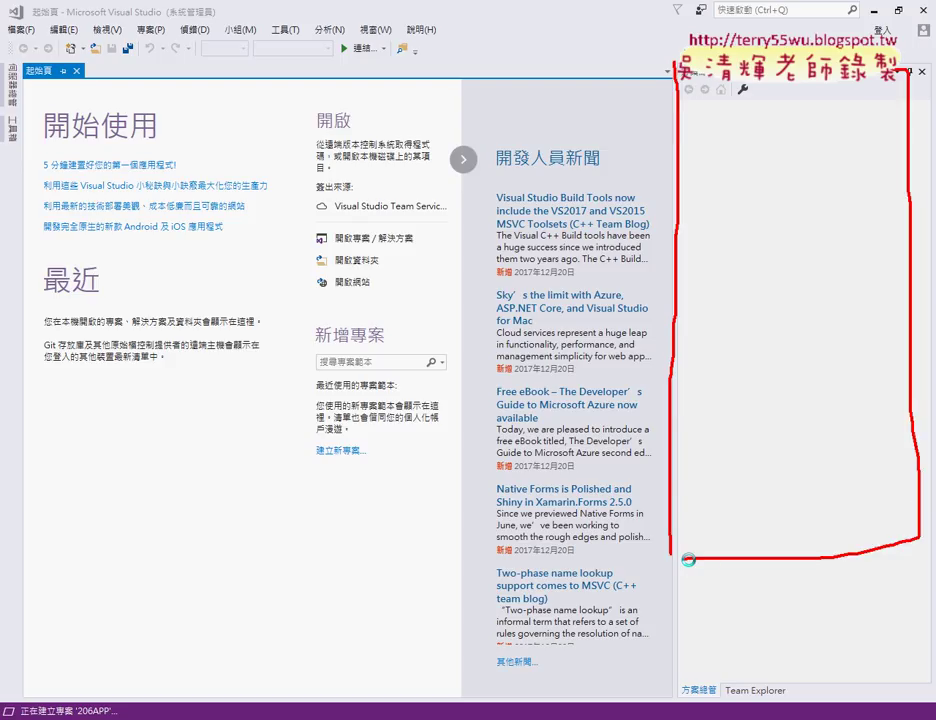
key("Escape")
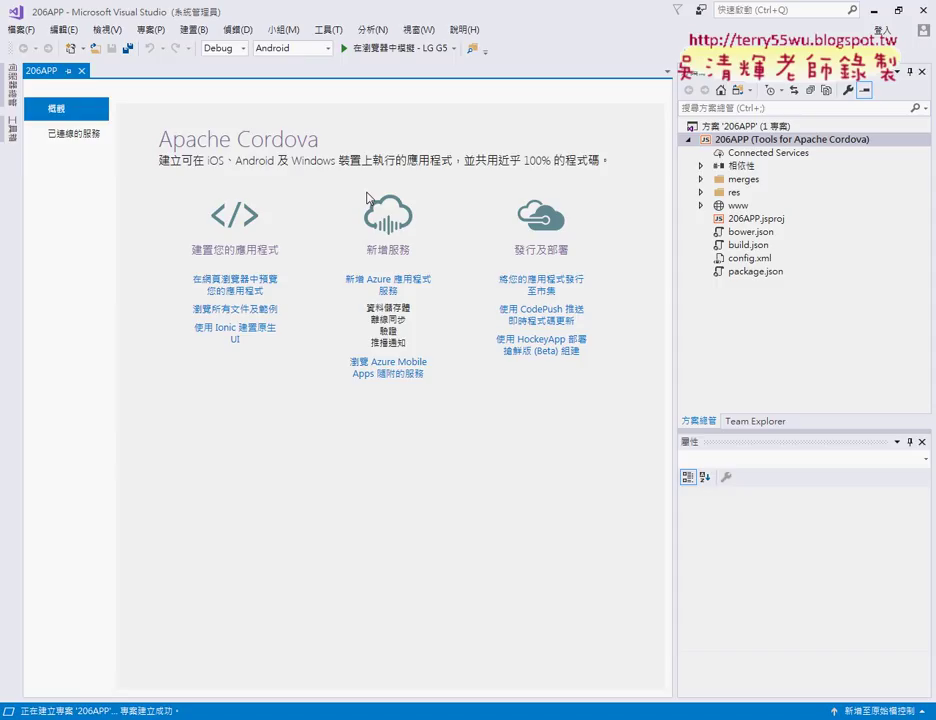
Expand the www folder of the 206APP project to list its contents
left_click(194, 30)
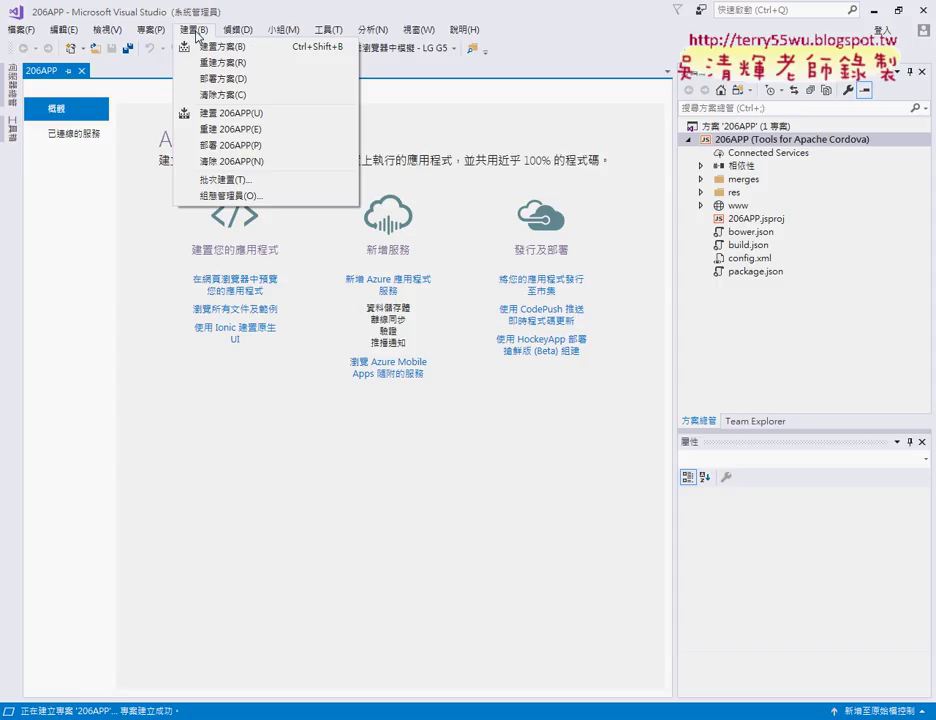
left_click(272, 4)
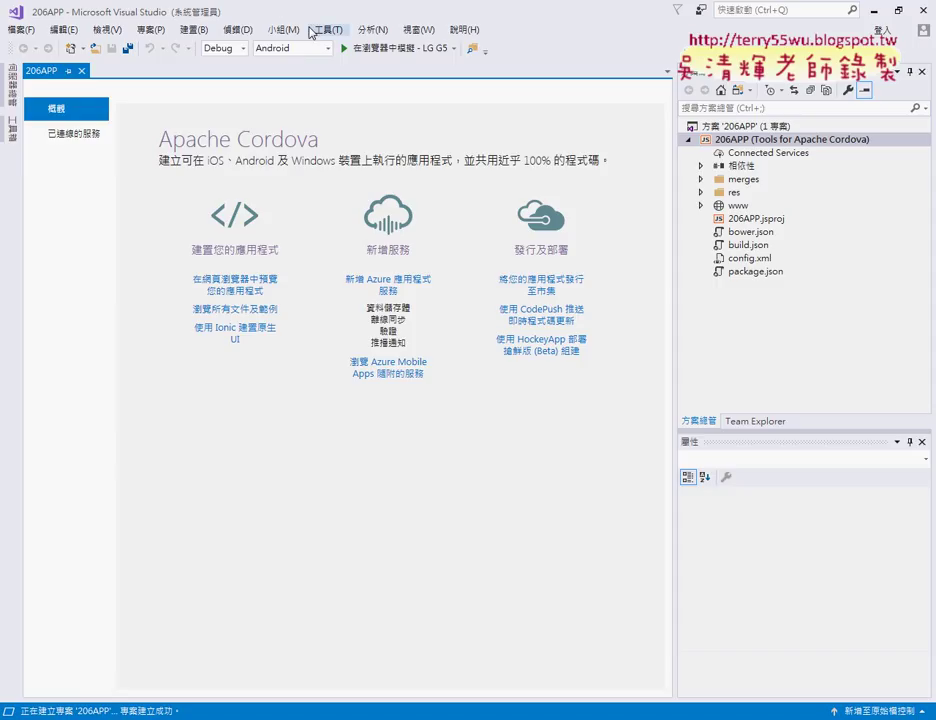
left_click(701, 207)
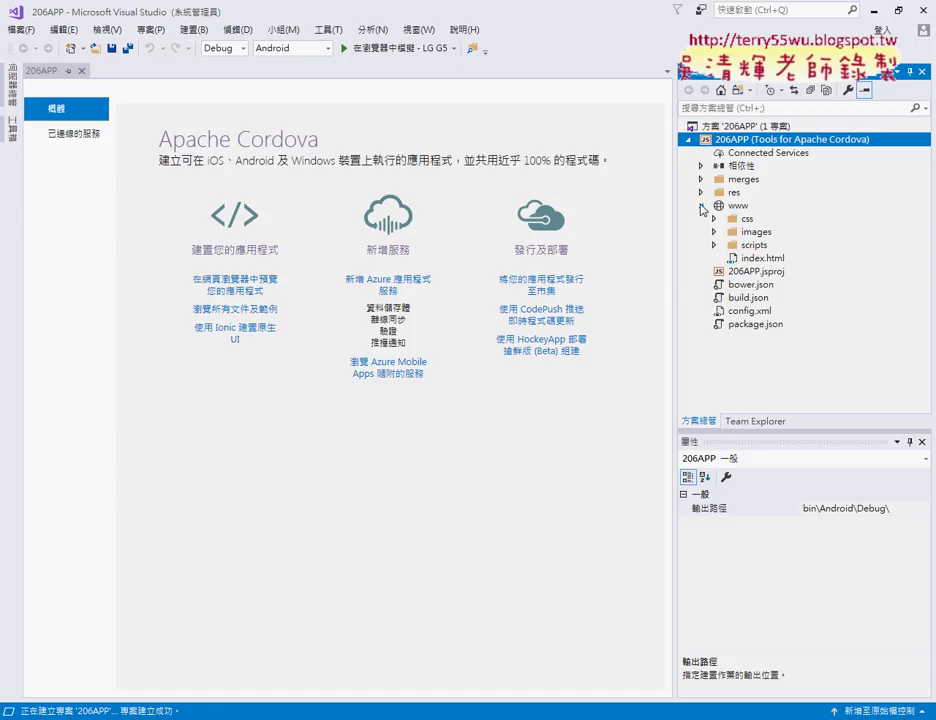